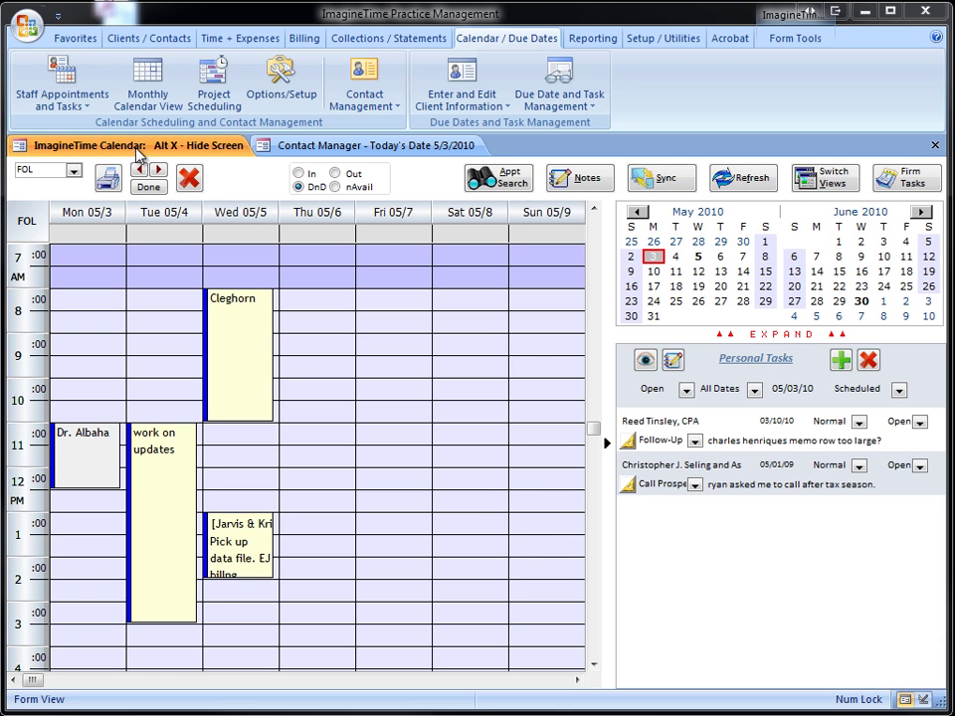
Open the Outlook synchronization settings and try the batch options that rebuild ImagineTime from Outlook and rebuild Outlook from ImagineTime
left_click(677, 178)
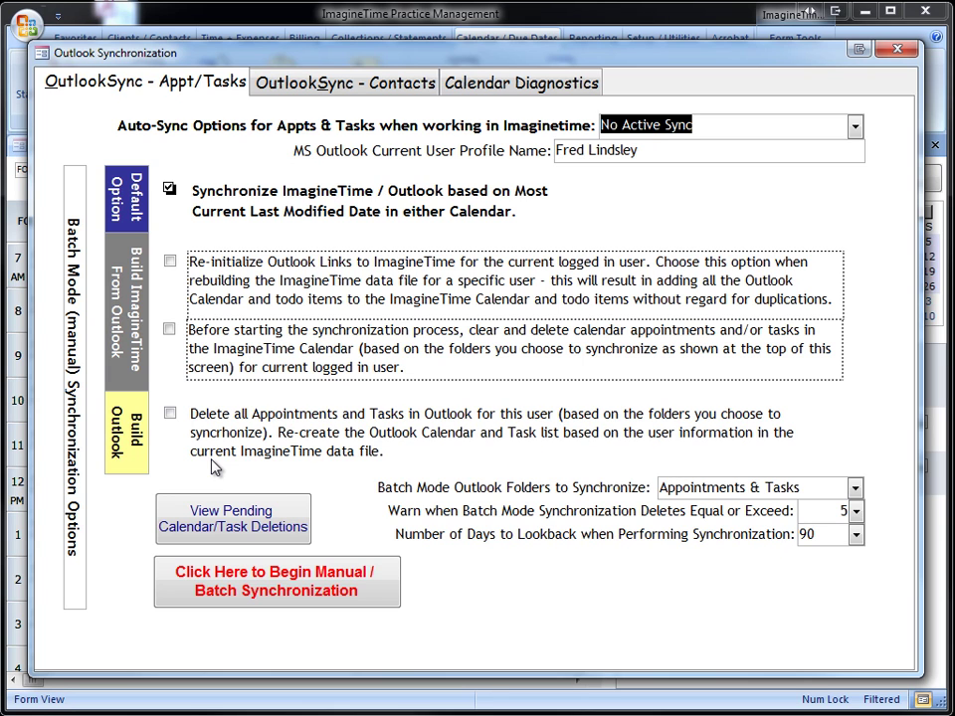
left_click(169, 411)
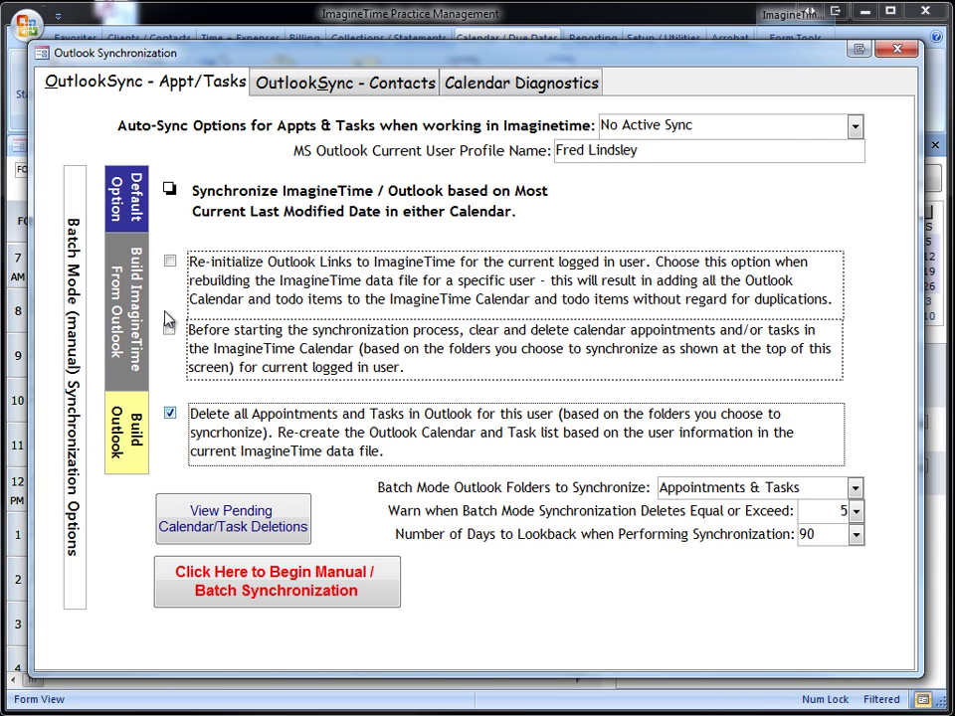
left_click(170, 262)
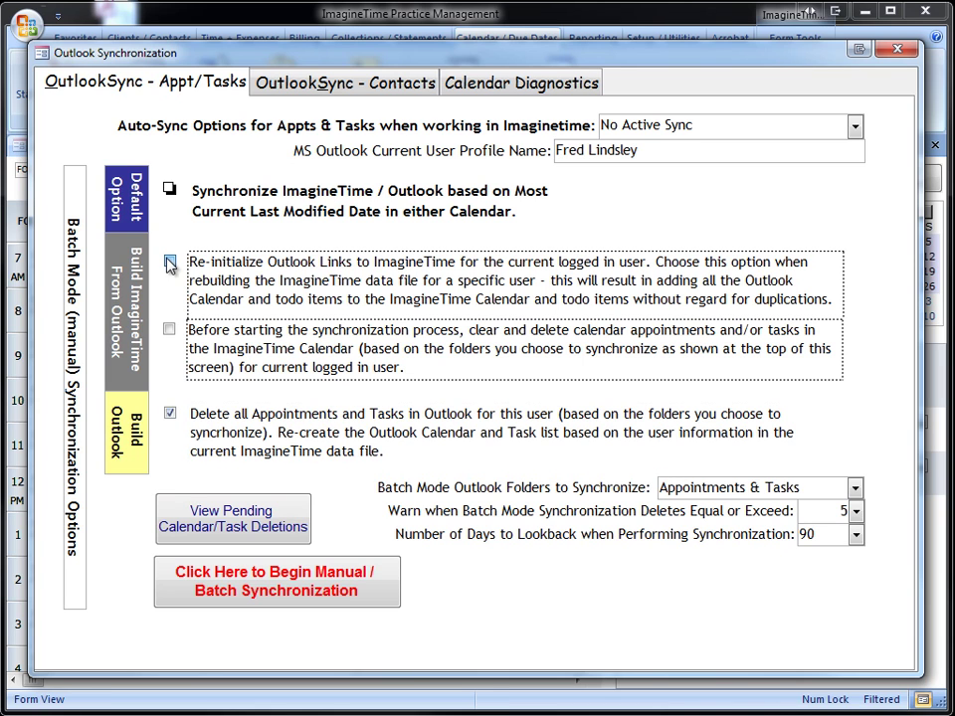
left_click(170, 330)
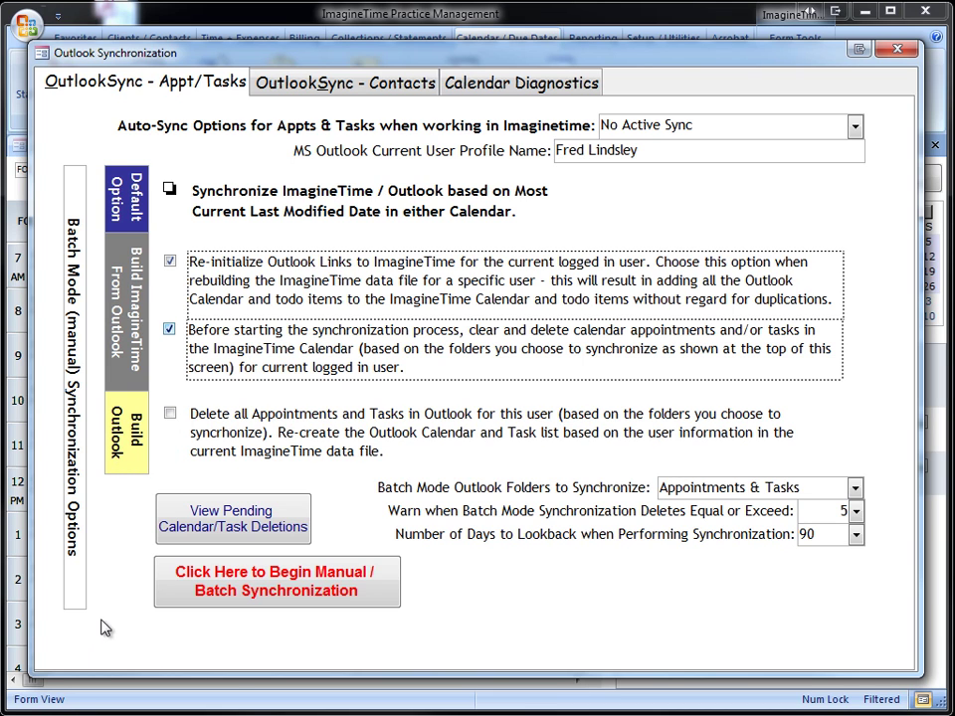
left_click(242, 609)
left_click(169, 413)
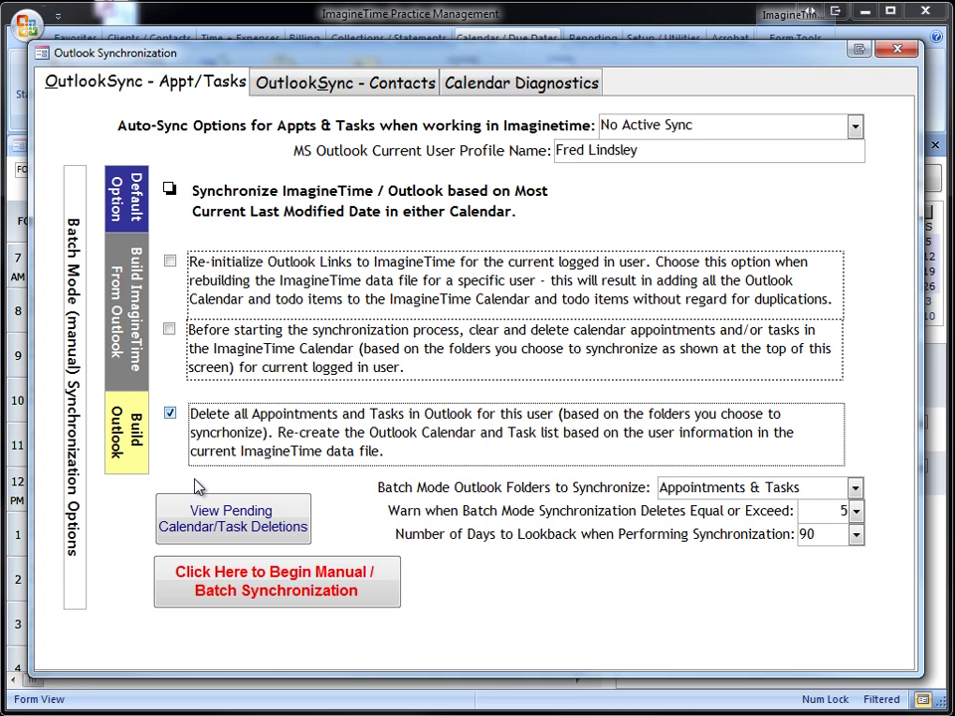
Choose batch synchronization based on the most current last modified date and close the synchronization settings
left_click(170, 189)
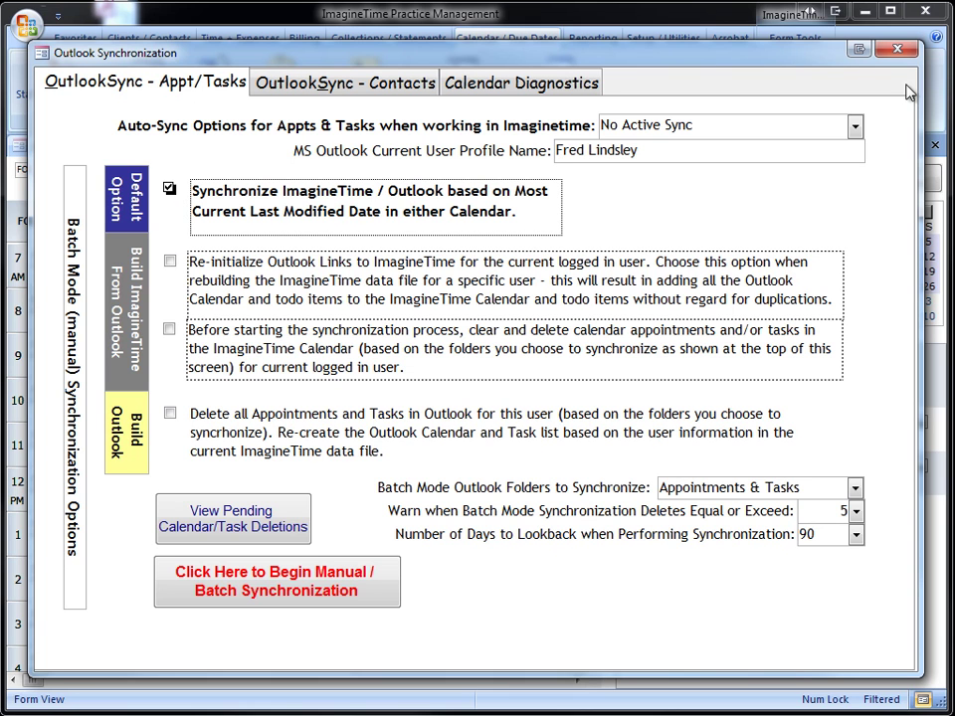
left_click(895, 52)
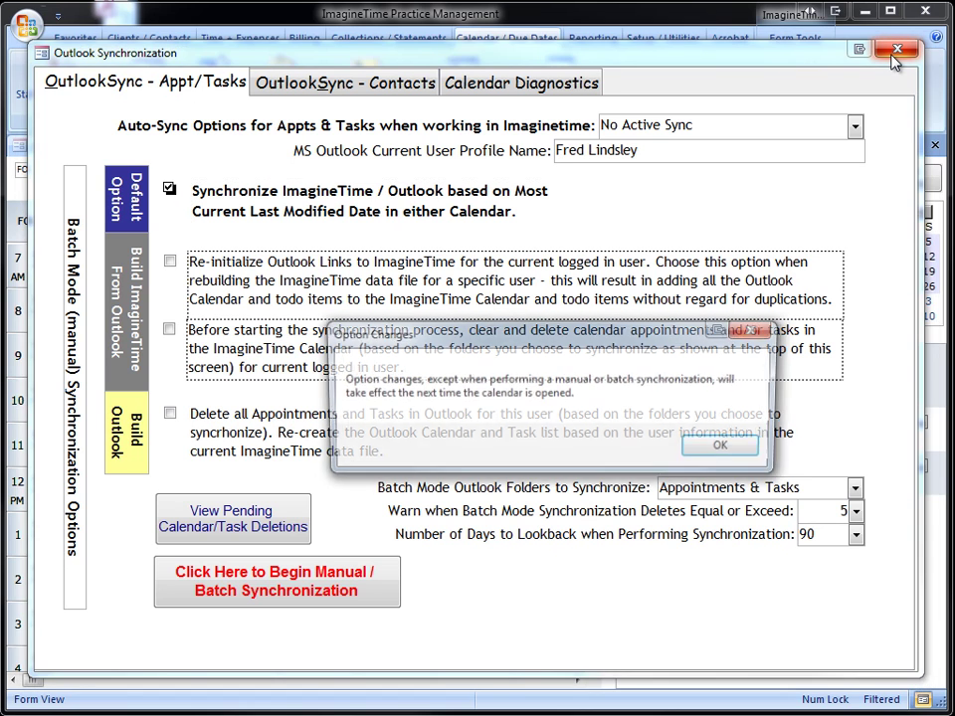
left_click(723, 449)
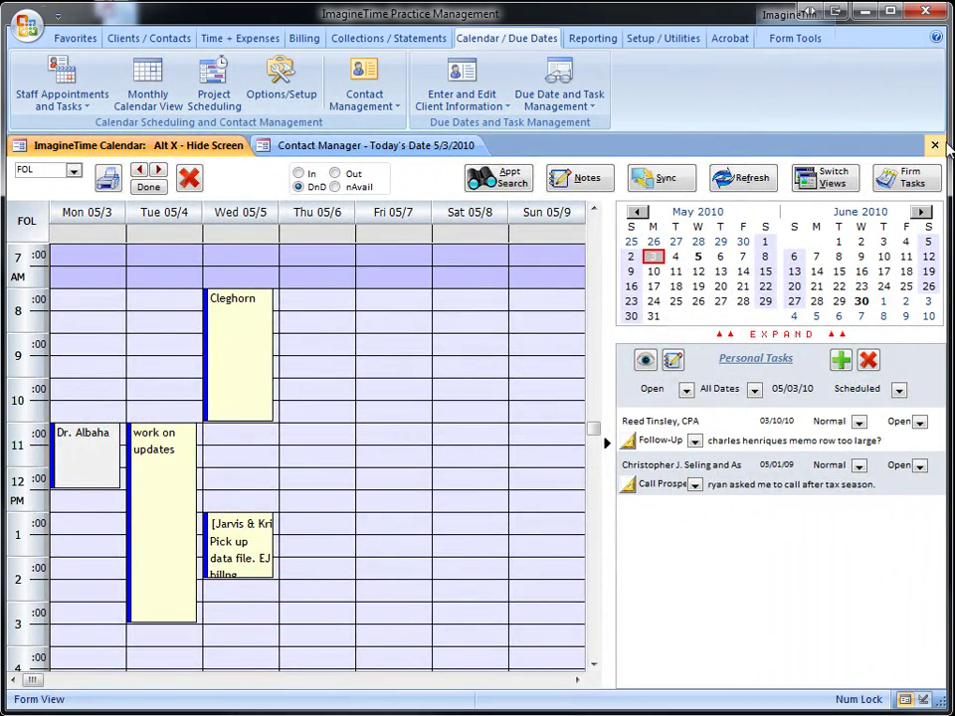
Close the ImagineTime calendar and reopen it from Staff Appointments and Tasks
left_click(934, 145)
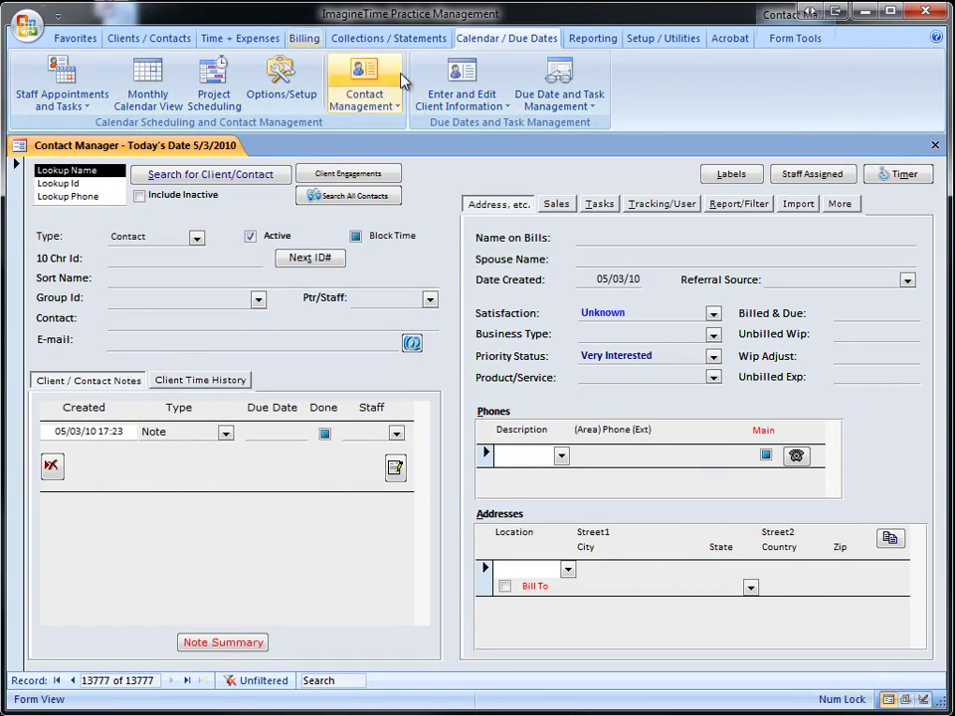
left_click(390, 38)
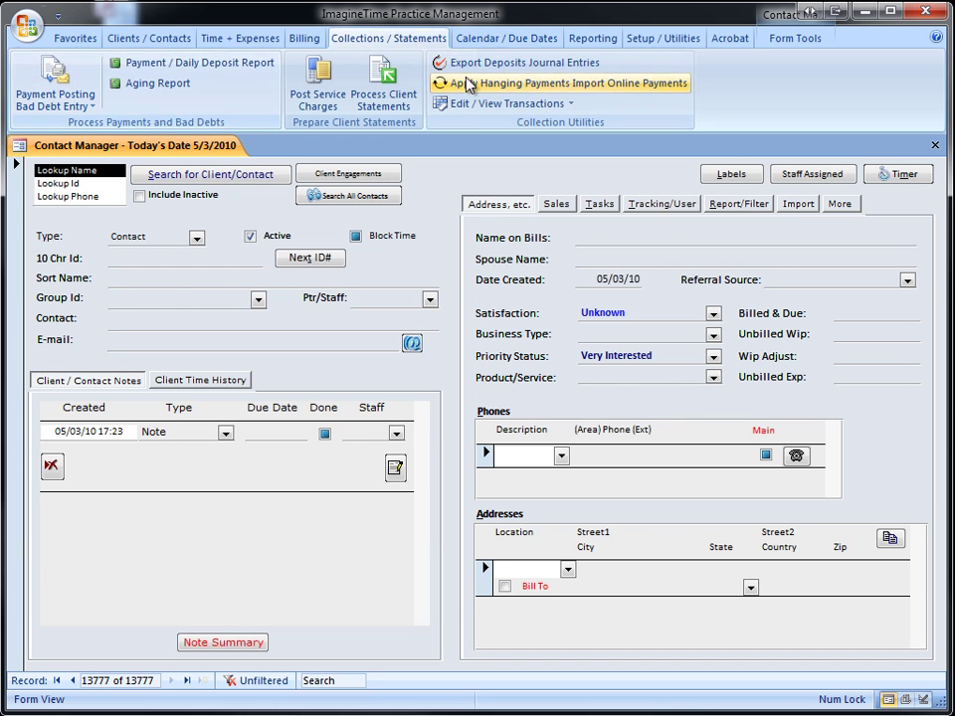
left_click(483, 38)
left_click(56, 68)
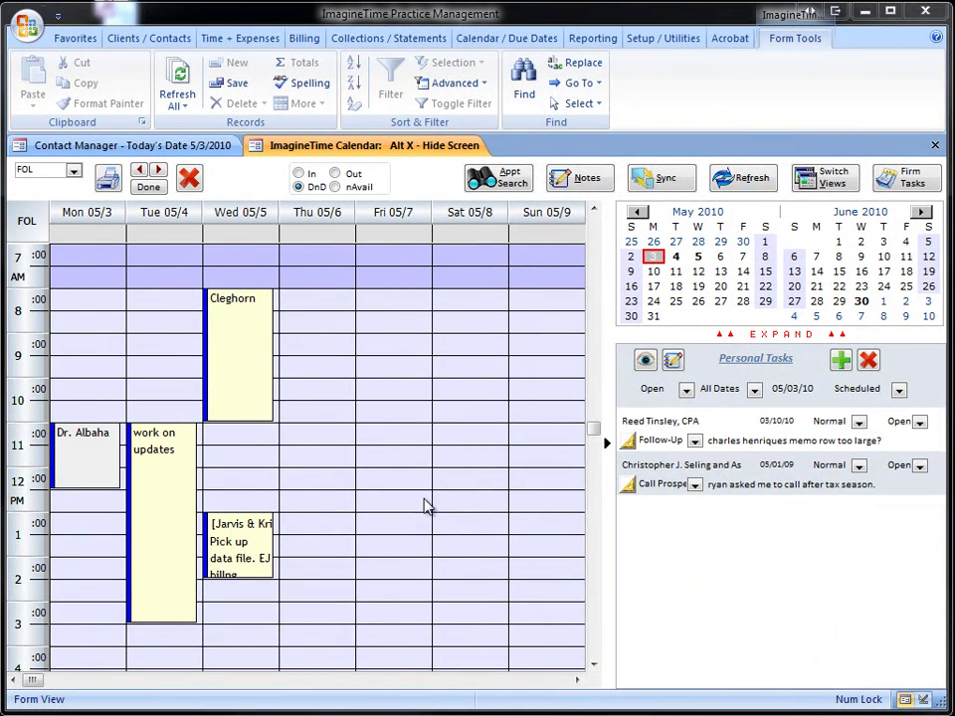
Add a "meeting with staff" appointment on Thursday 05/6 from 10:00 AM to 12:30 PM
left_click(310, 388)
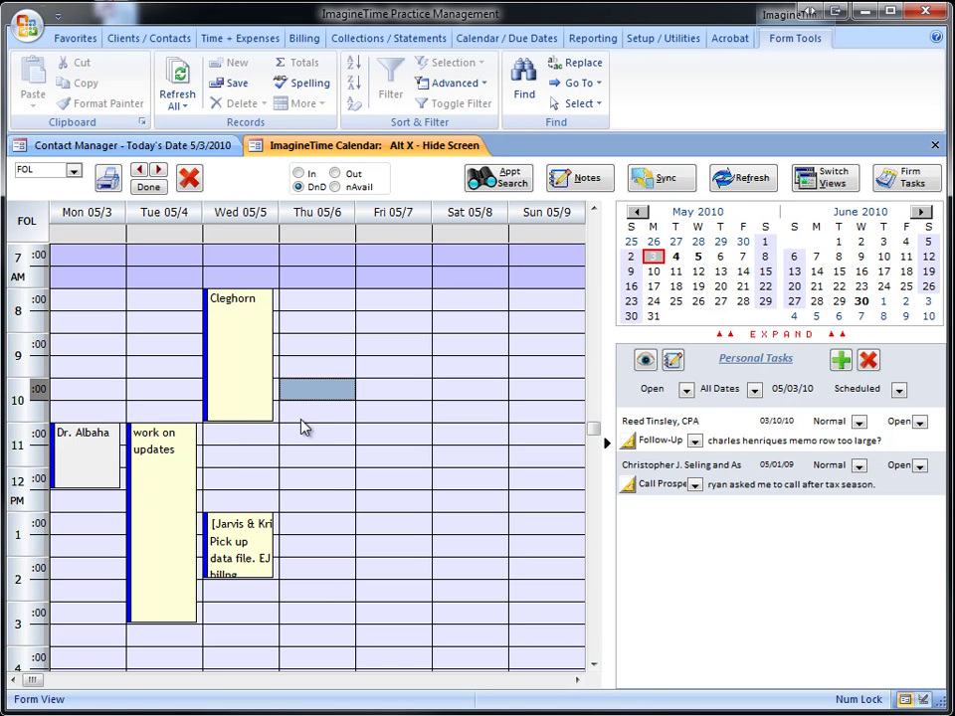
type("meeti")
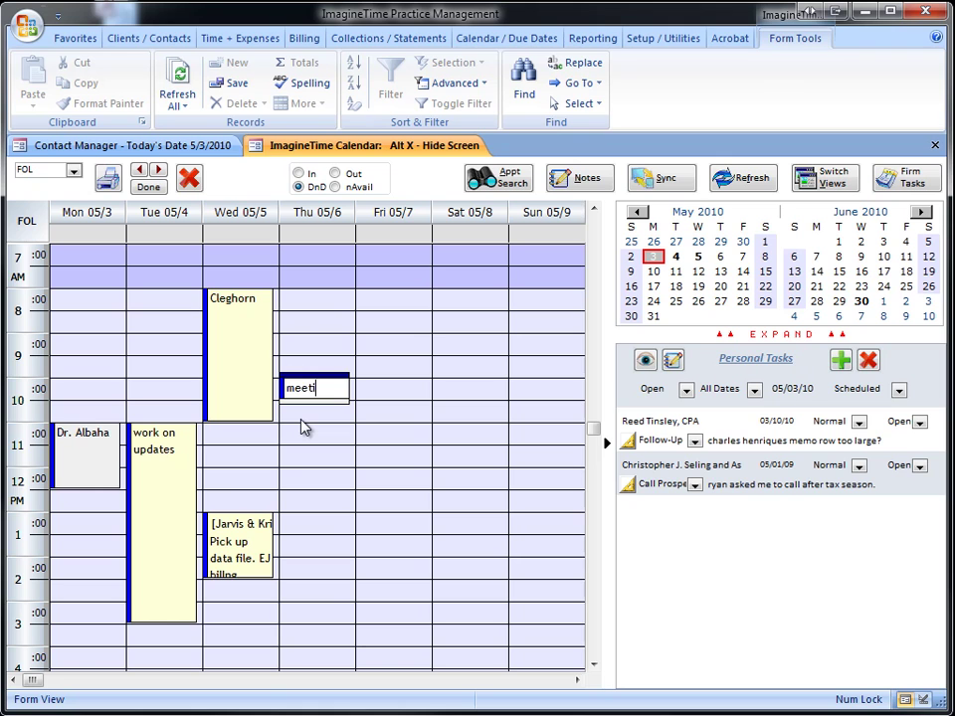
type("ng with staff")
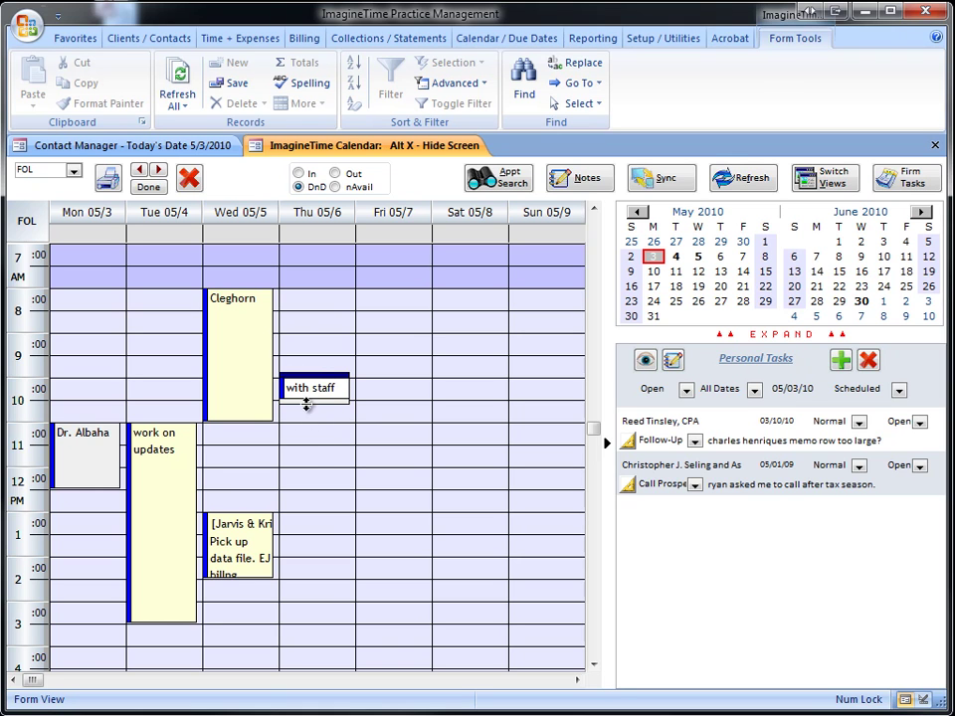
left_click_drag(310, 403, 321, 489)
left_click(325, 569)
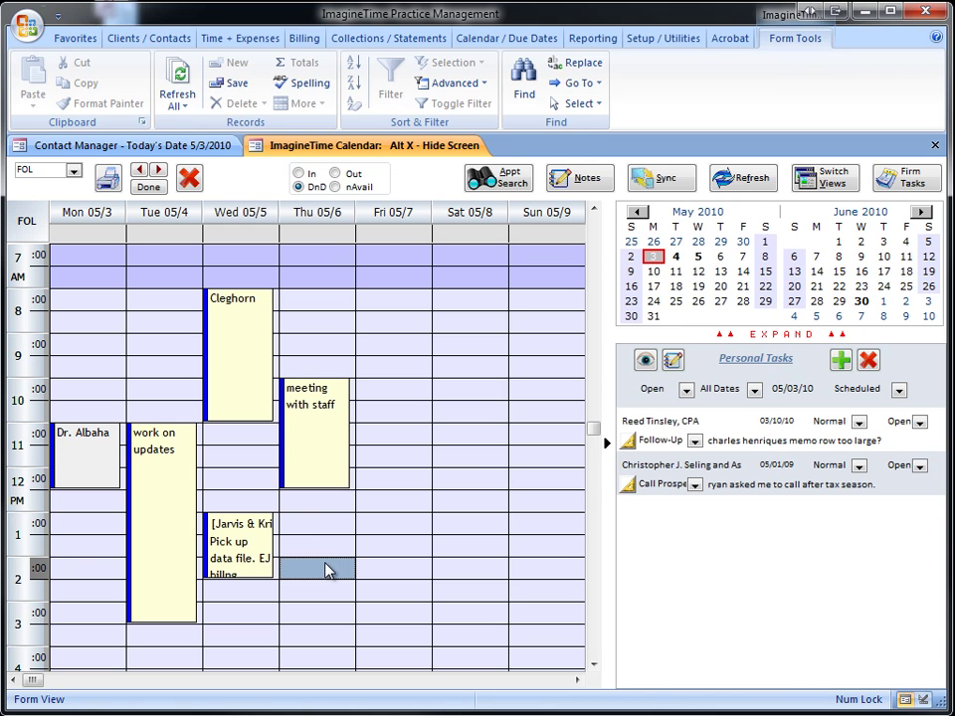
Run the manual batch synchronization with the default option and check the new appointment in the Outlook calendar
left_click(664, 181)
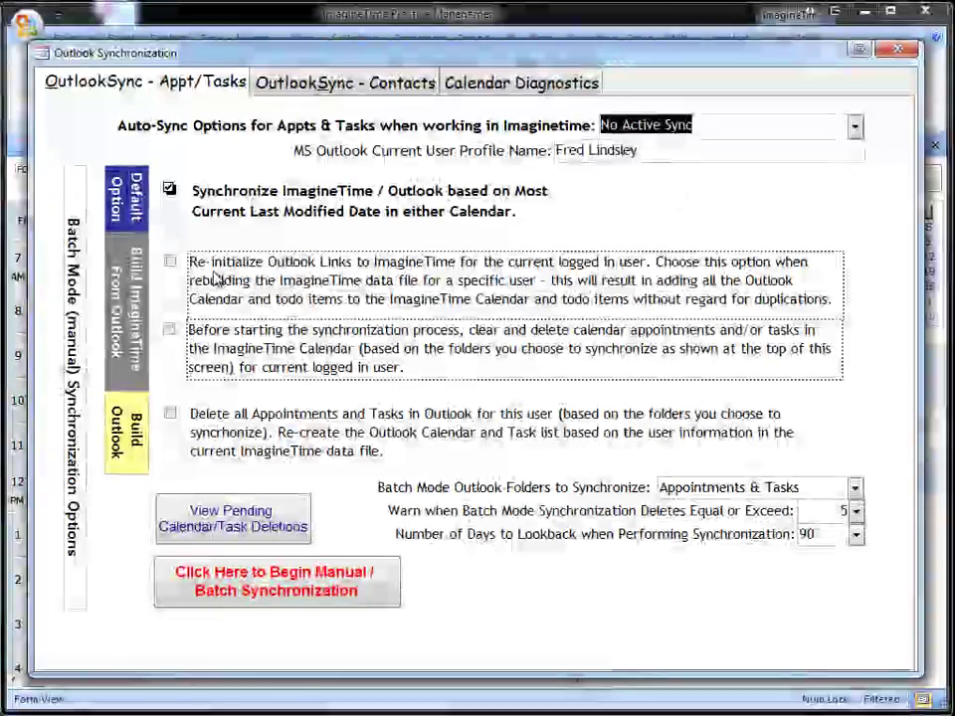
left_click(227, 593)
left_click(607, 453)
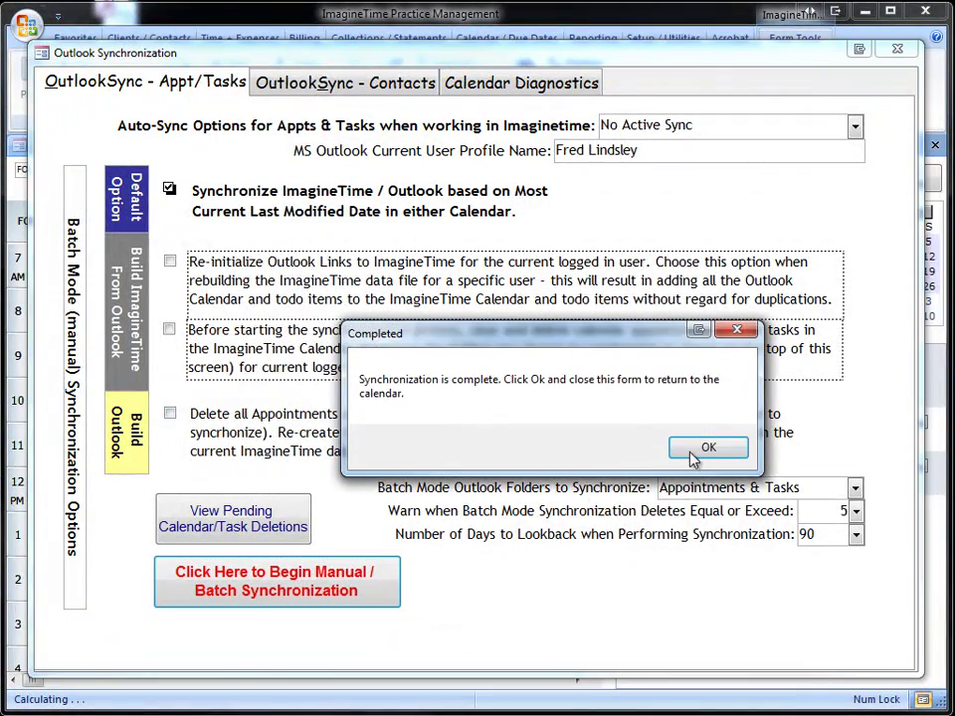
left_click(704, 460)
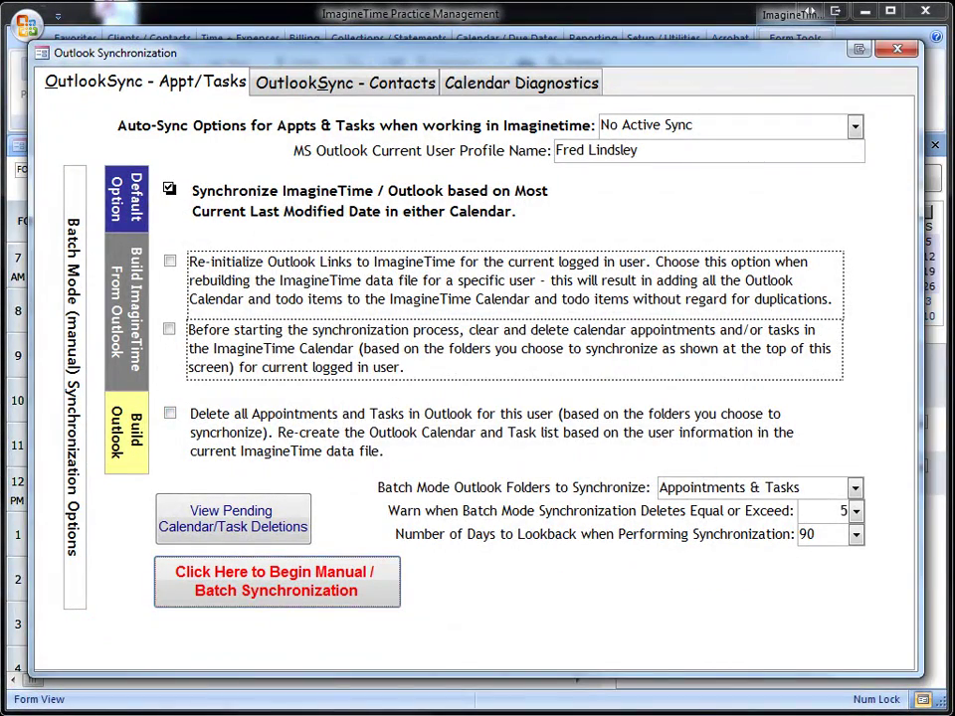
left_click_drag(952, 123, 540, 42)
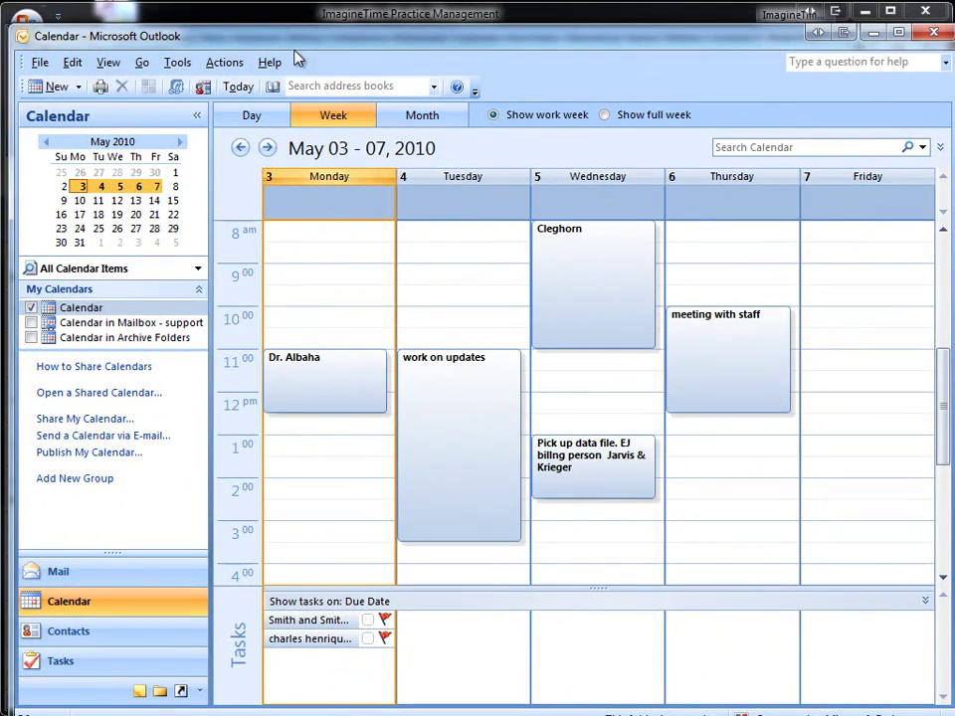
left_click_drag(290, 41, 953, 109)
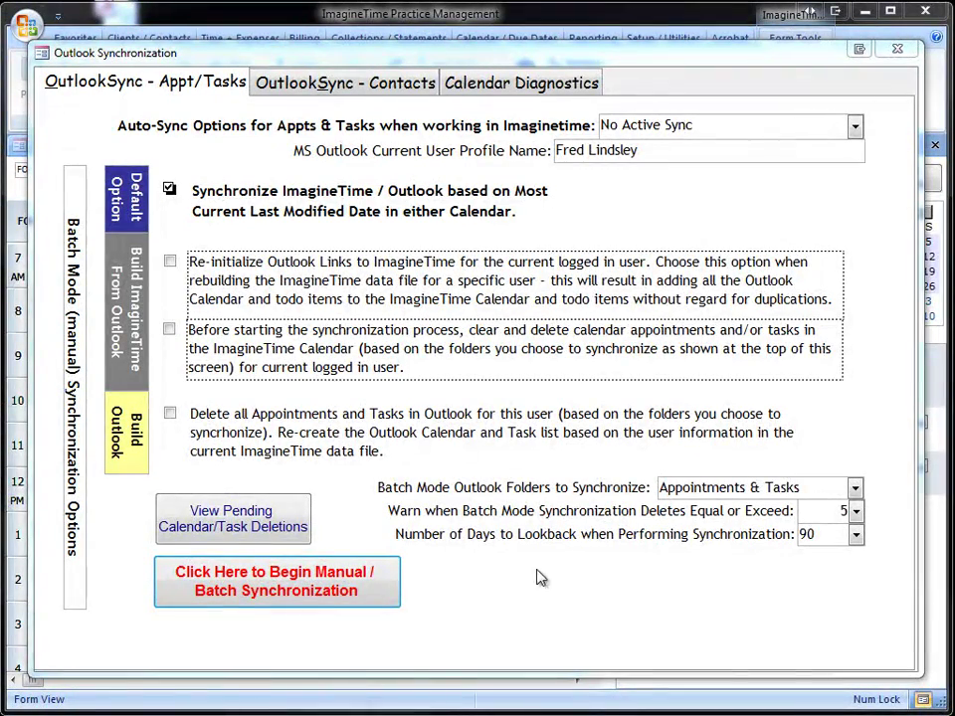
Set the auto-sync option to Batch Sync on Calendar Open w/Active Sync and close the synchronization settings
left_click(855, 126)
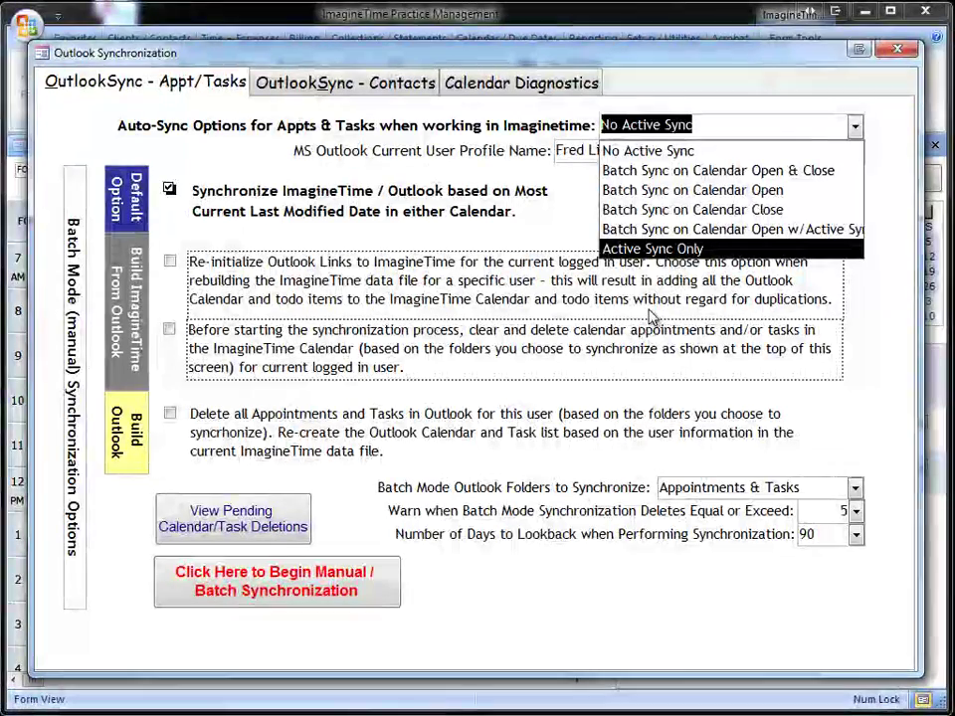
left_click(627, 236)
left_click(720, 448)
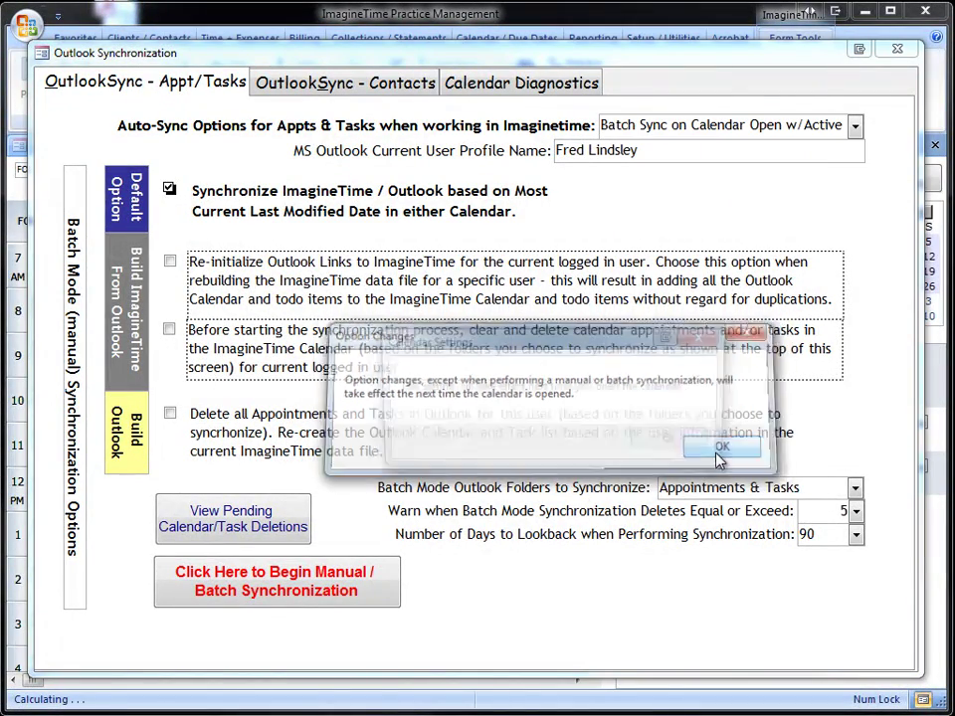
left_click(671, 441)
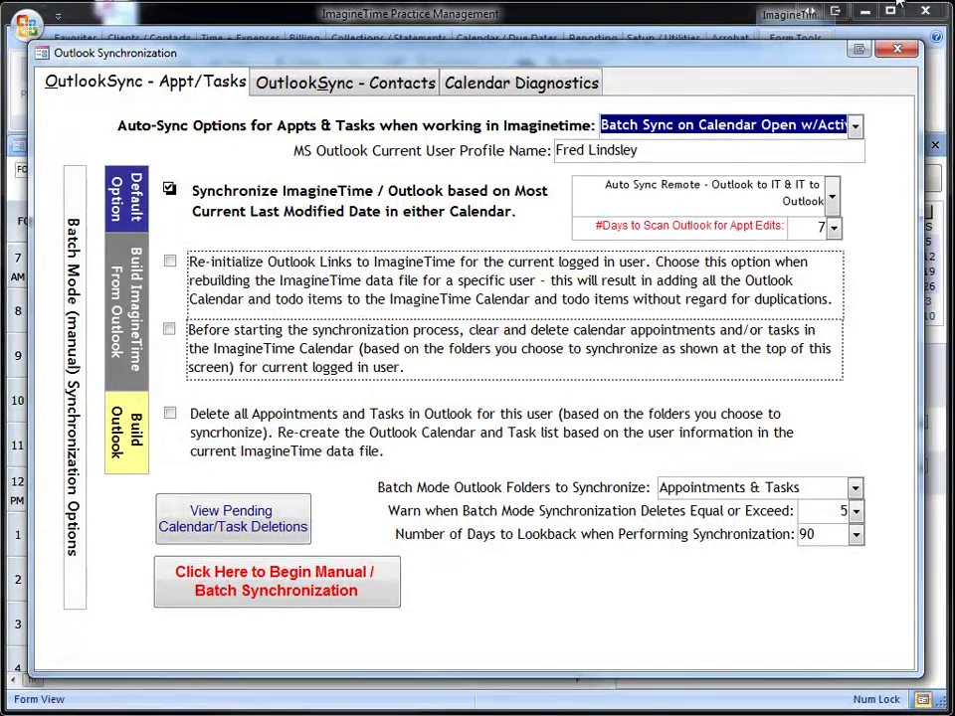
left_click(897, 49)
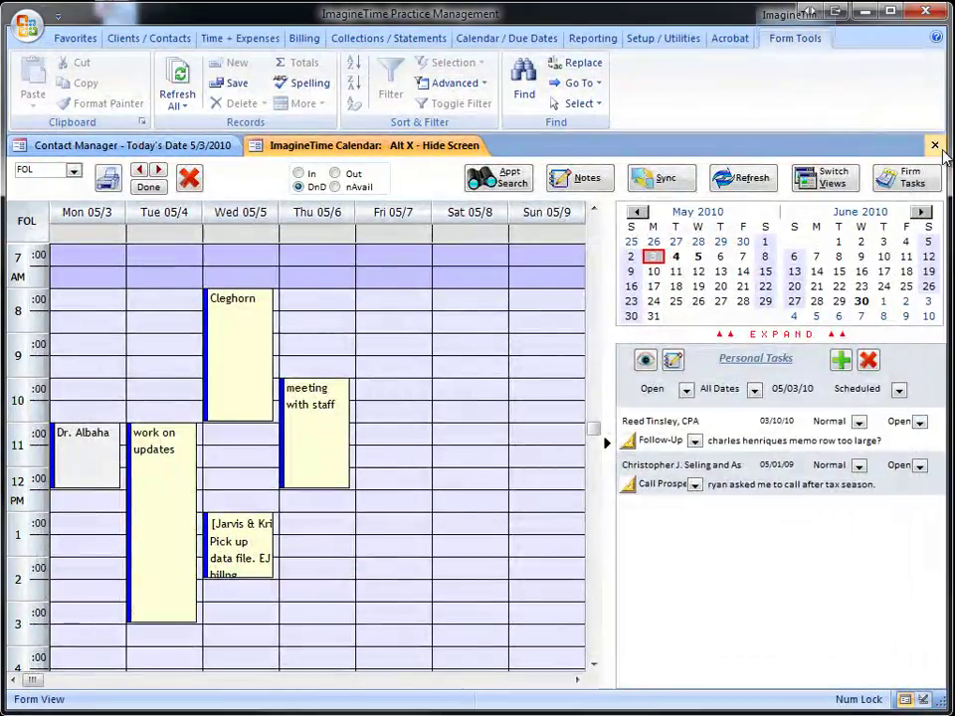
Close and reopen the ImagineTime calendar, synchronizing it with Outlook using the current settings
left_click(936, 147)
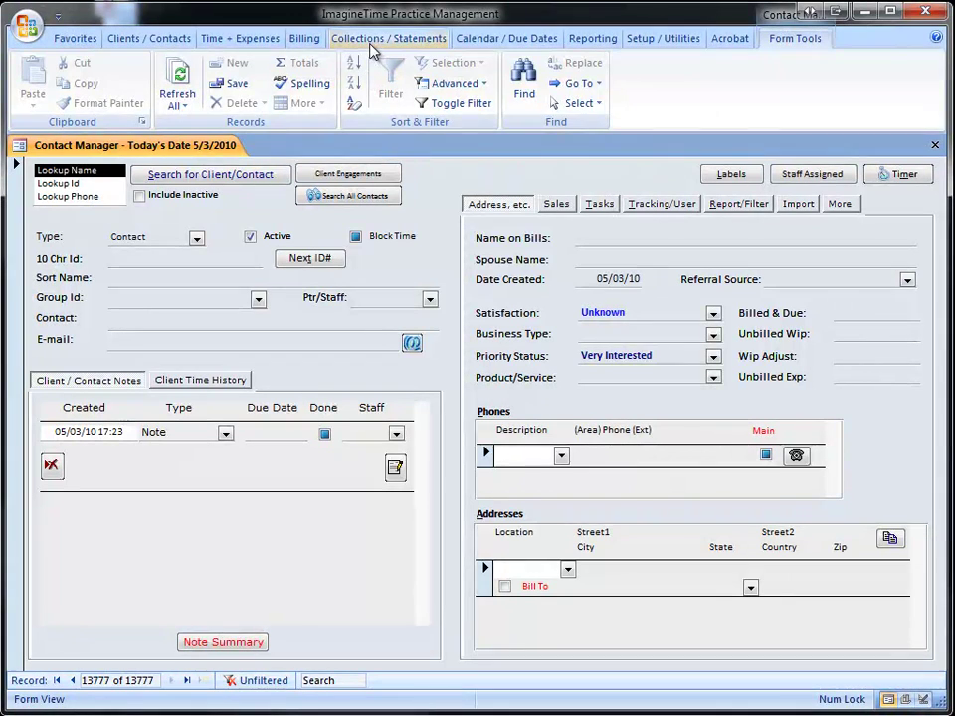
left_click(506, 37)
left_click(61, 80)
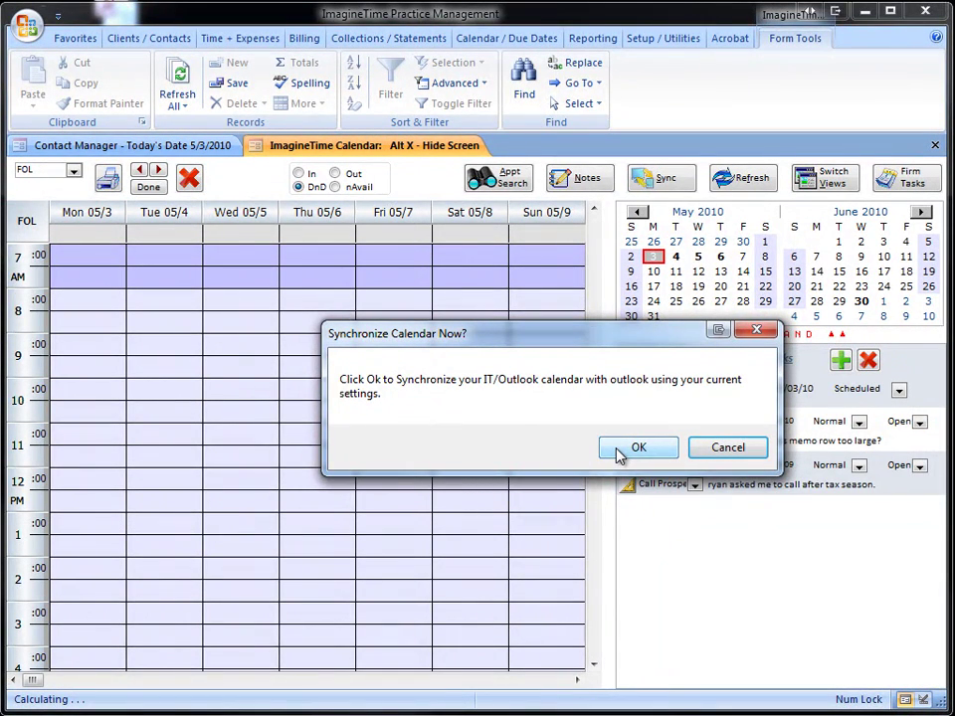
left_click(620, 452)
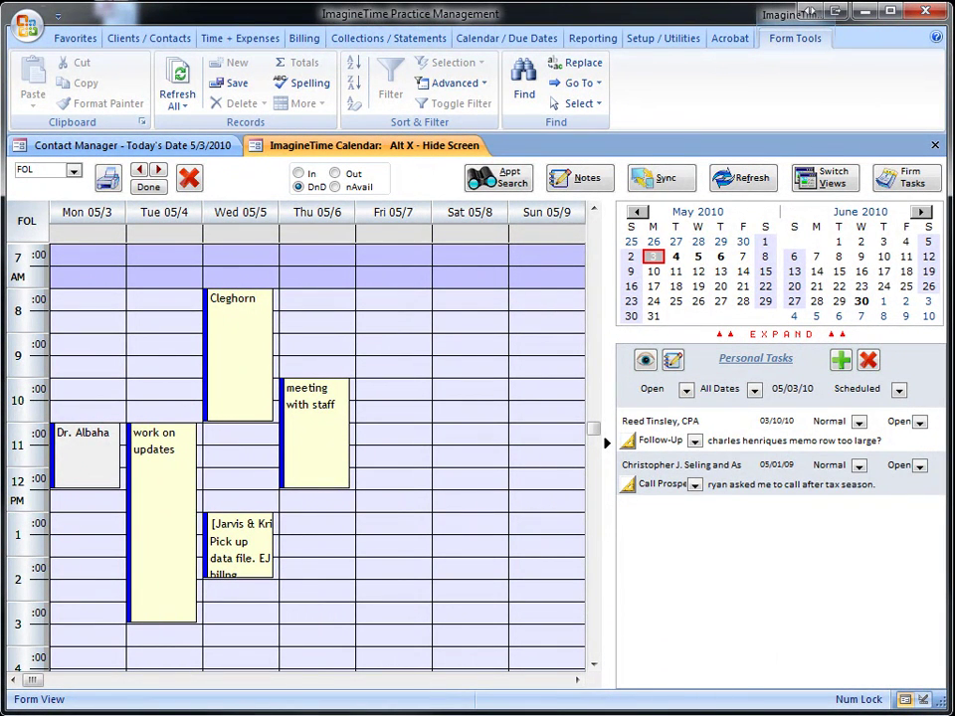
left_click_drag(953, 328, 954, 40)
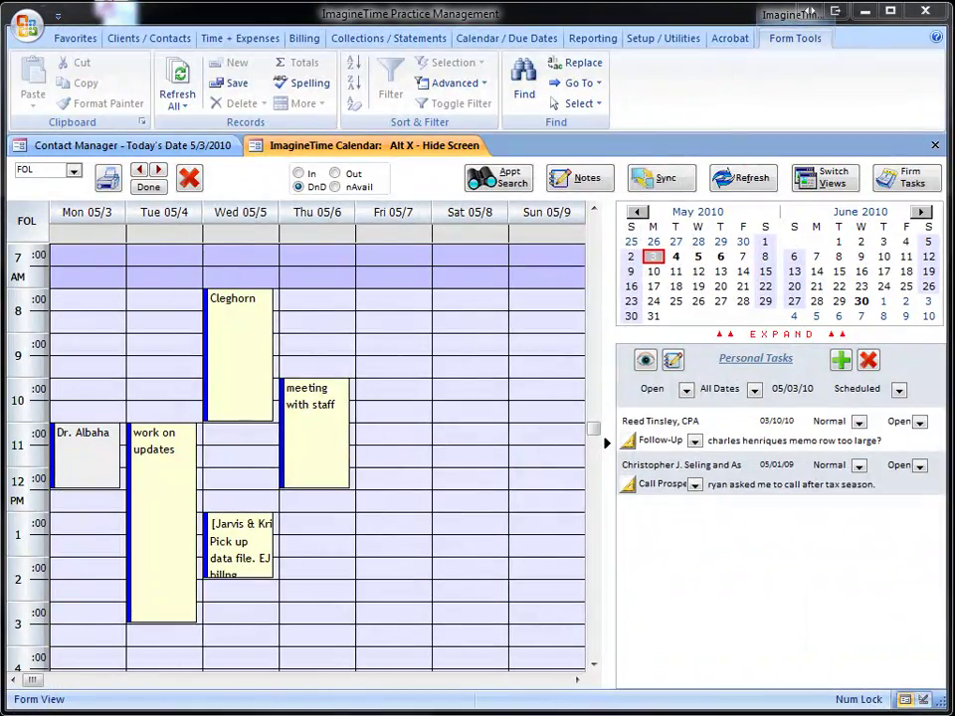
Shorten the "meeting with staff" appointment and move it to Friday 05/7 from 8:30 AM to 10:00 AM
left_click(313, 422)
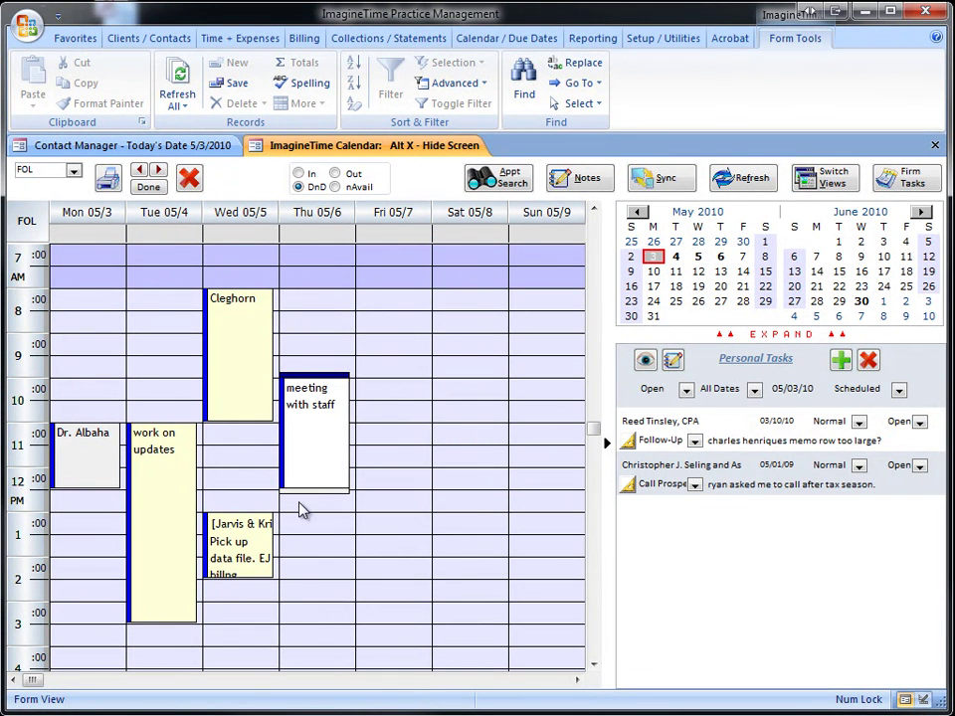
left_click_drag(300, 489, 307, 438)
left_click(313, 343)
left_click_drag(313, 375, 369, 317)
left_click(372, 456)
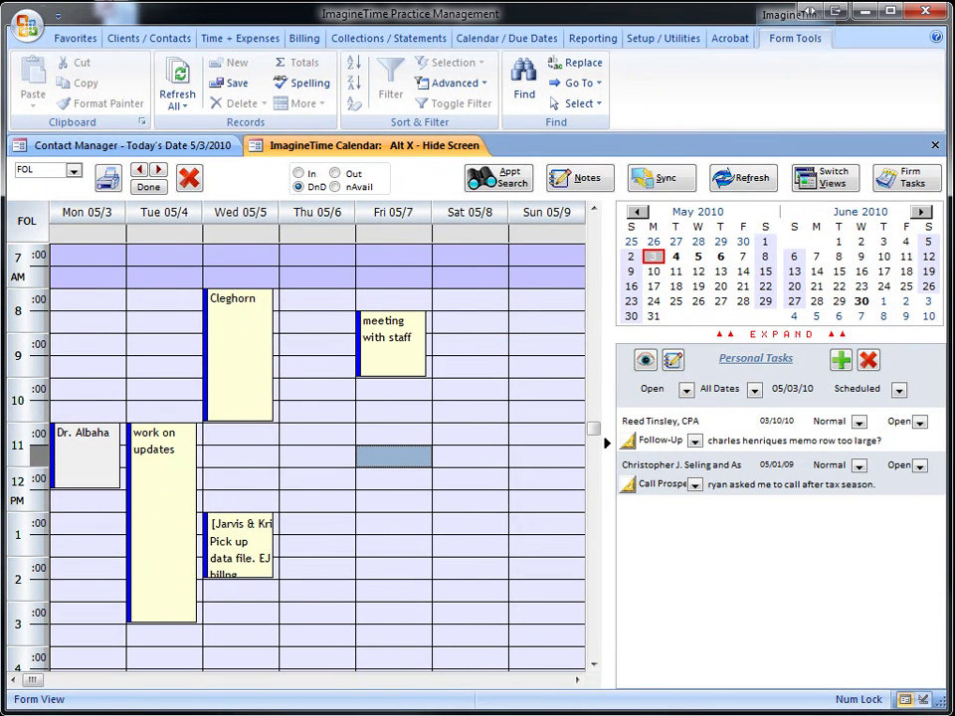
left_click_drag(951, 179, 510, 33)
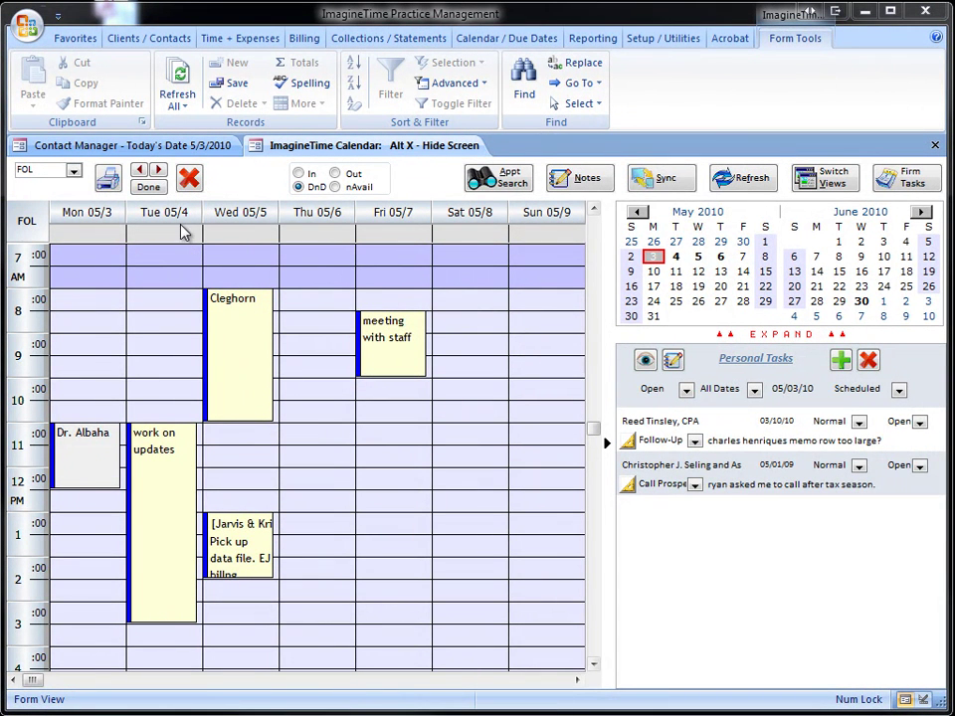
Examine the auto-refresh setting in the calendar's weekly grid options
left_click(456, 40)
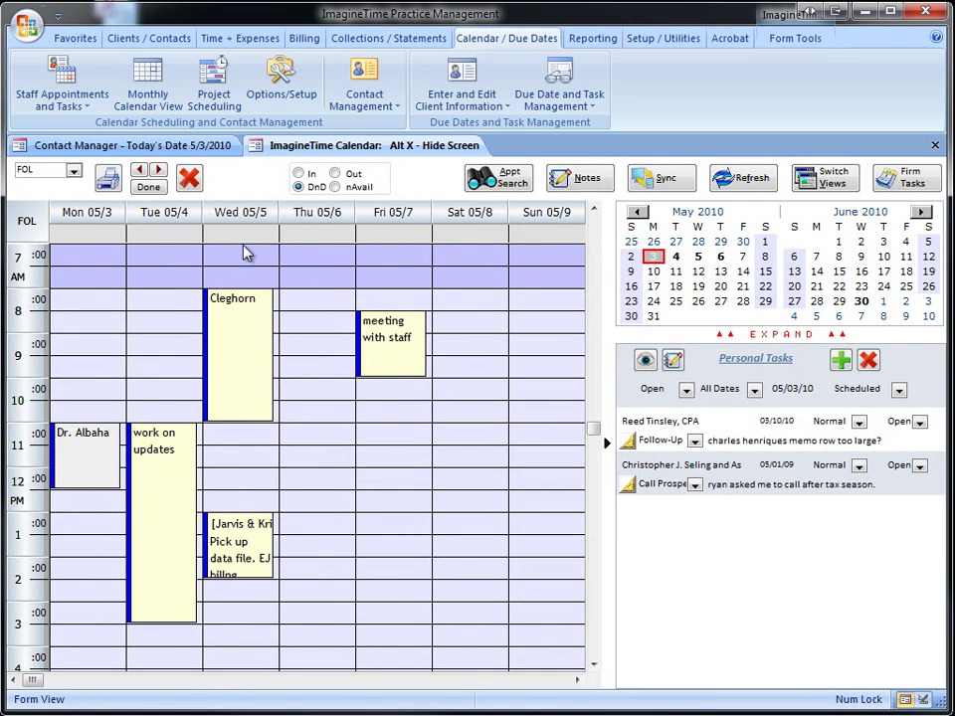
left_click(280, 87)
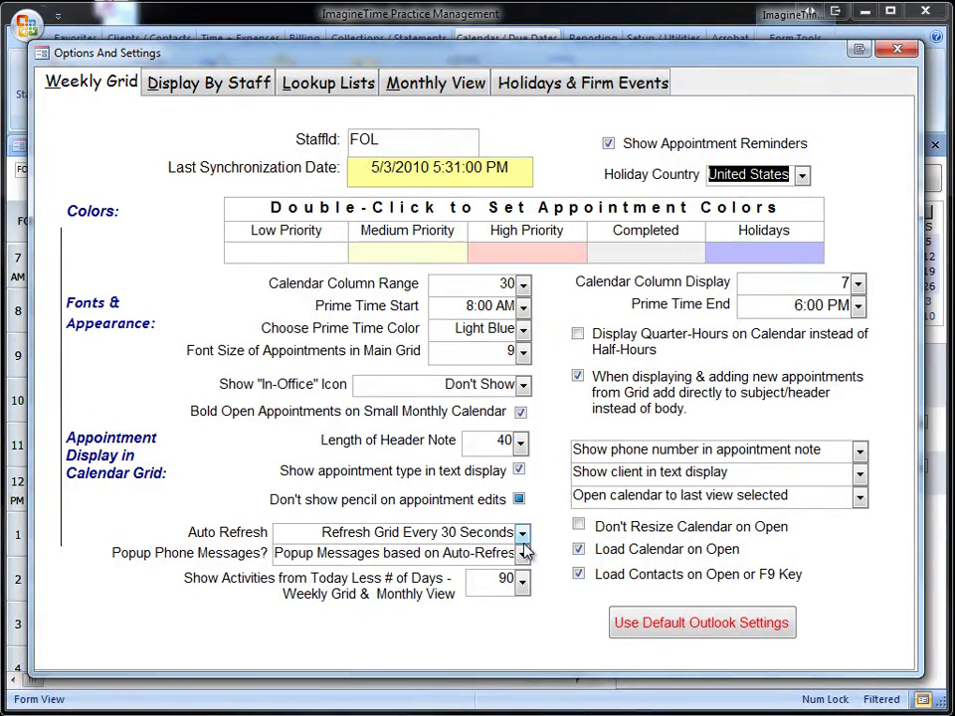
left_click(897, 49)
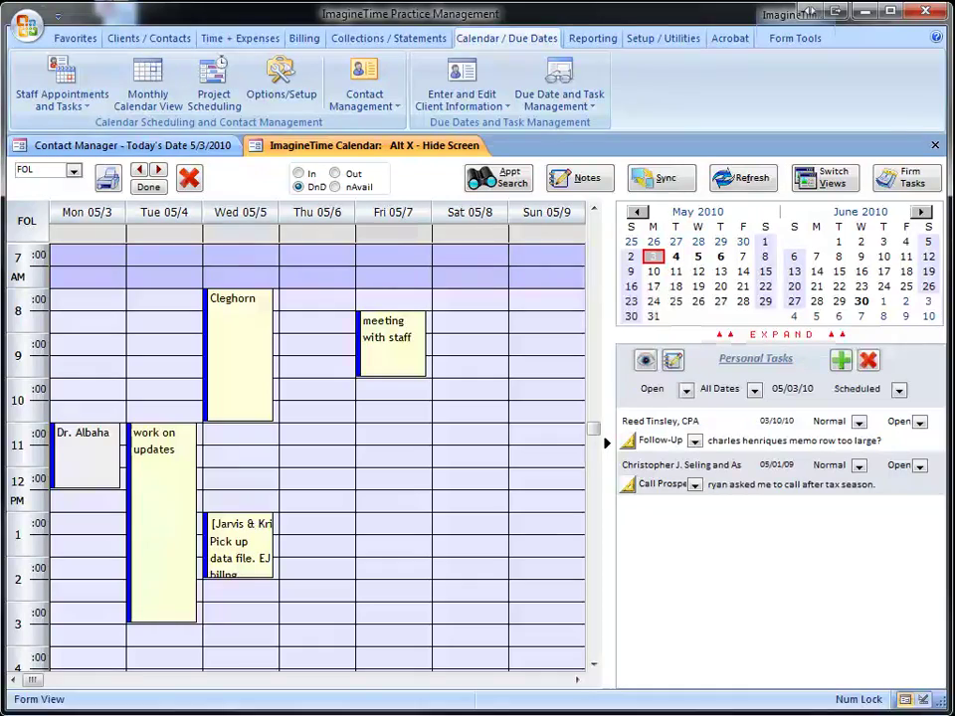
Open the Outlook synchronization settings and examine the auto-sync options for appointments and tasks and the calendar diagnostics
left_click(652, 178)
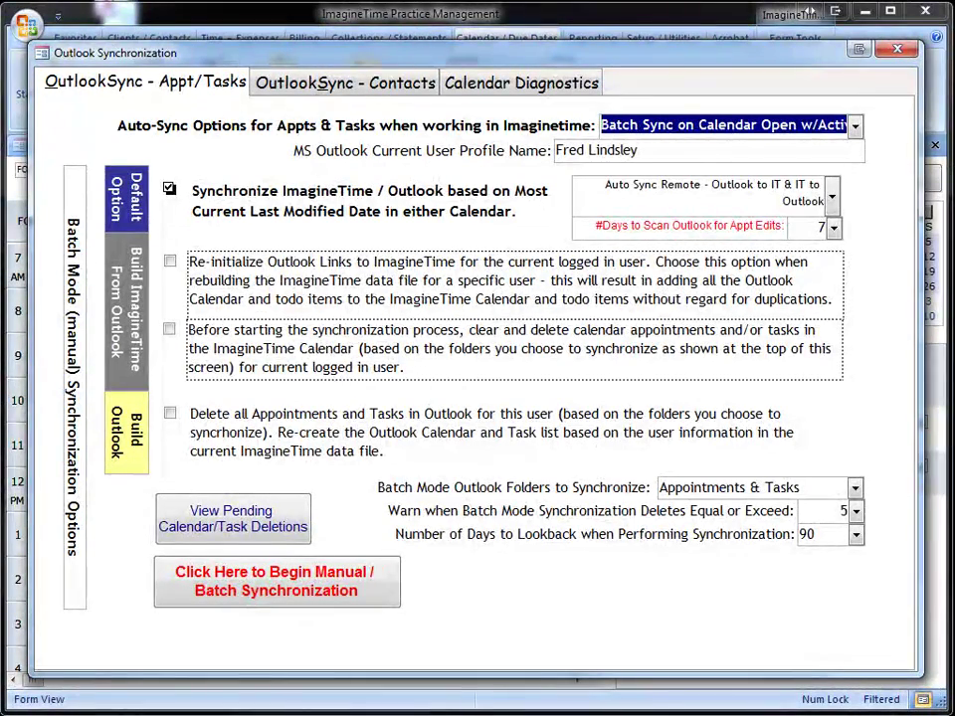
left_click(855, 126)
left_click(854, 131)
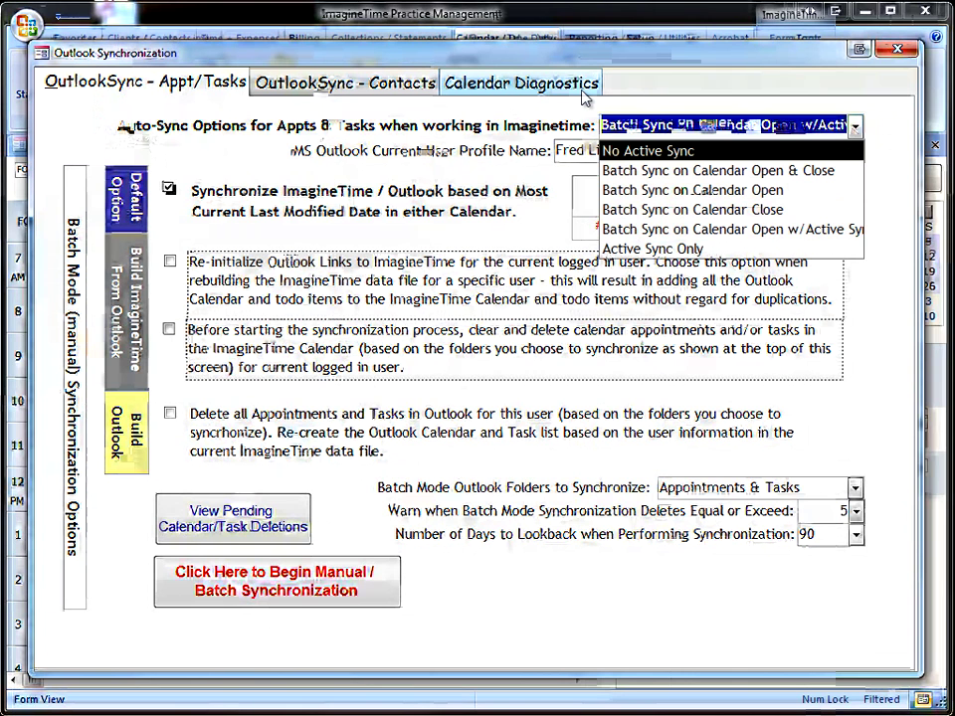
left_click(583, 93)
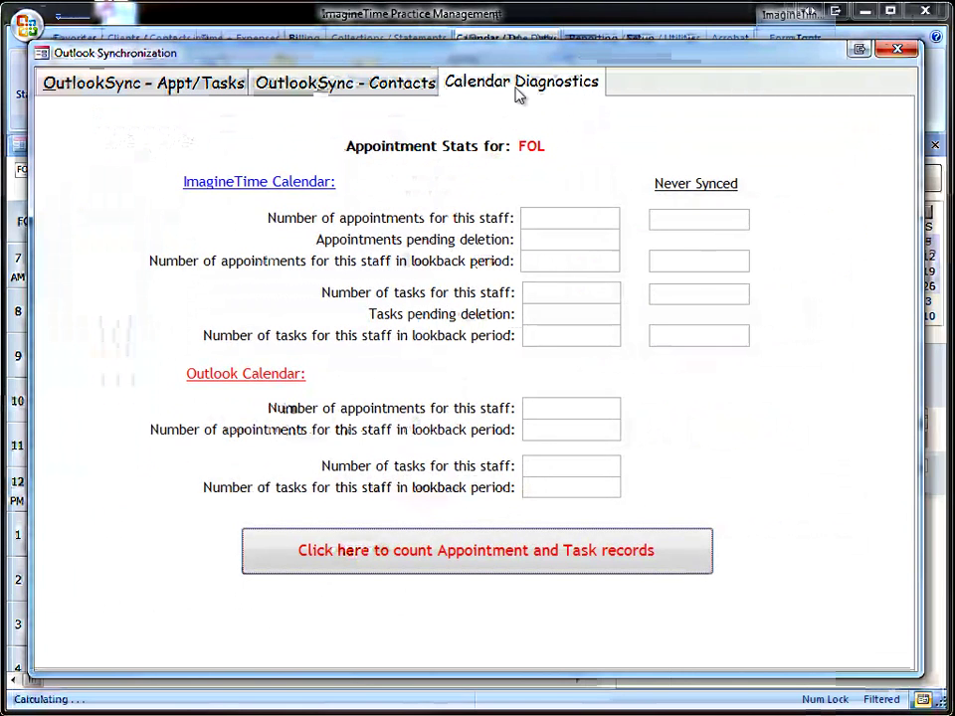
left_click(184, 84)
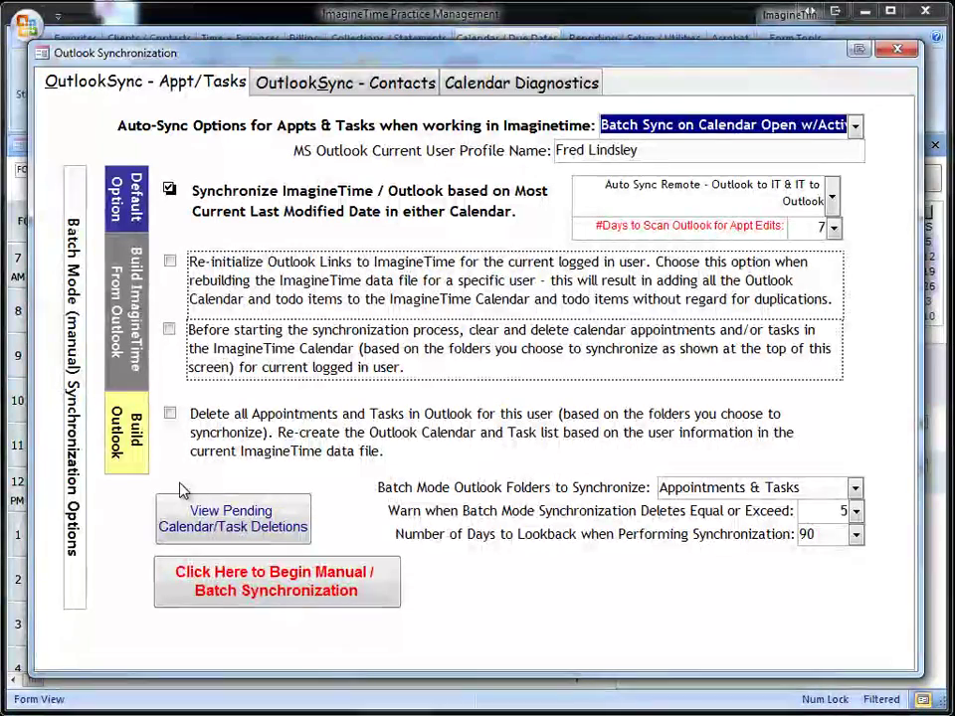
left_click(854, 125)
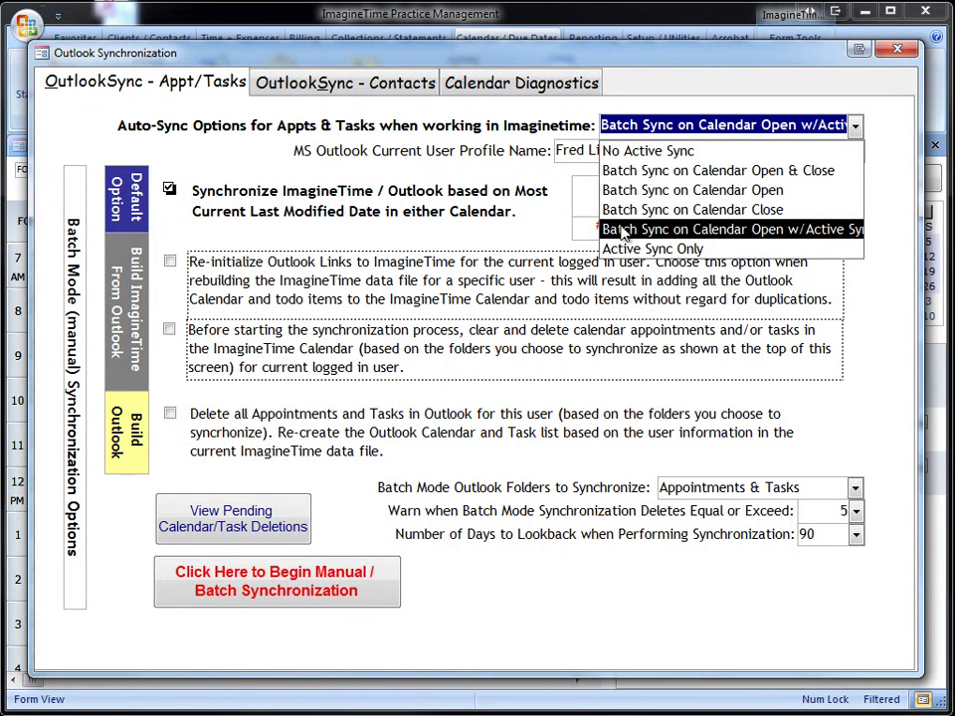
left_click(537, 193)
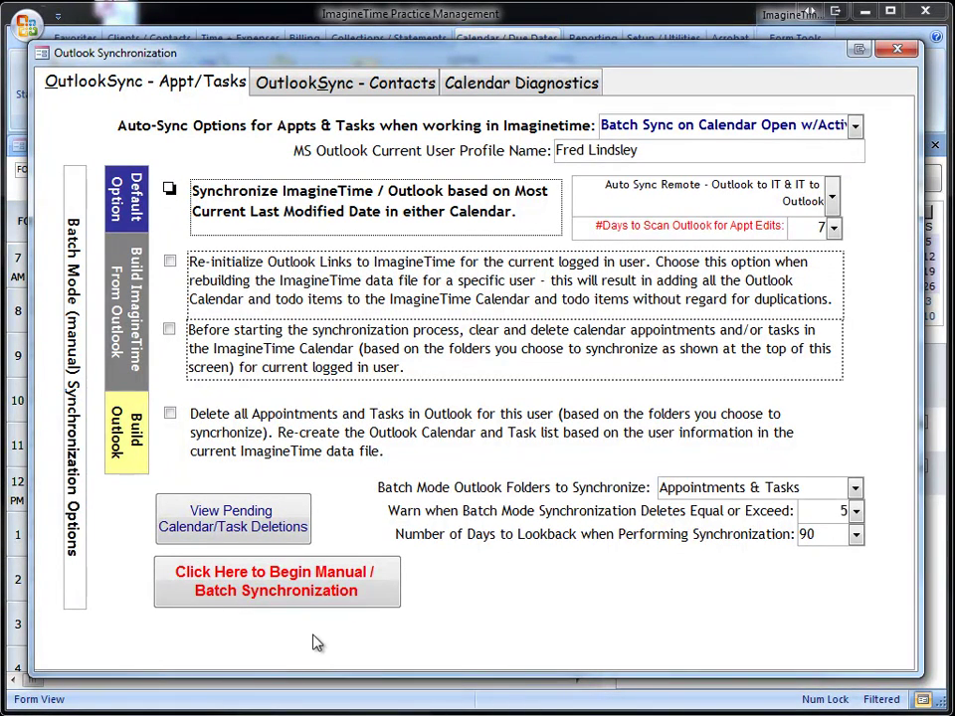
Review the batch-mode Outlook folder choices, keeping Appointments & Tasks, and check the MS Outlook current user profile name
left_click(855, 488)
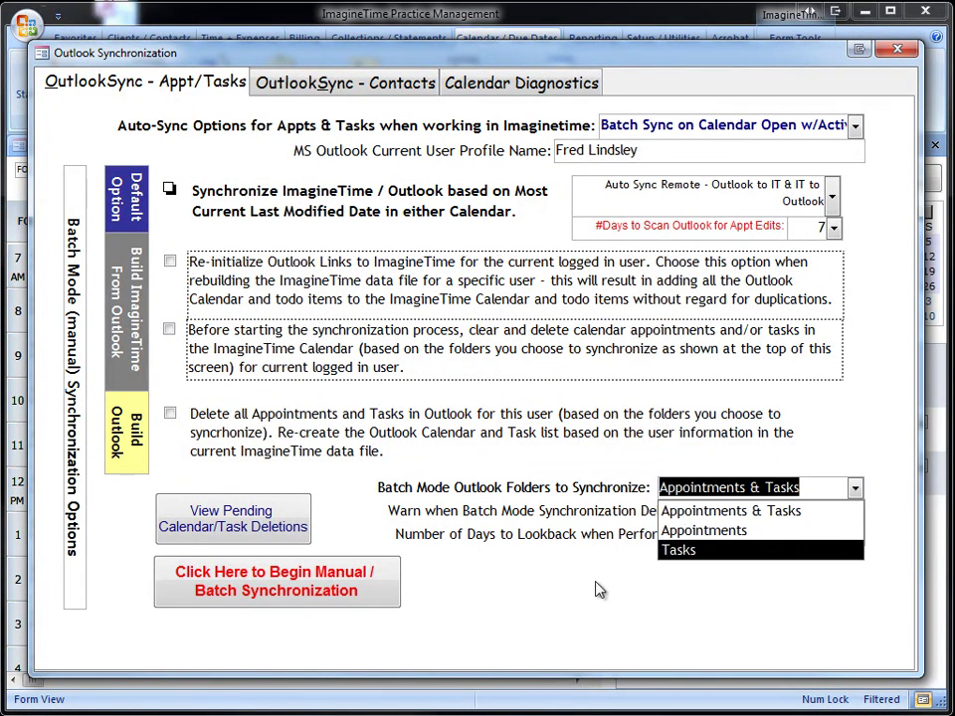
left_click(721, 516)
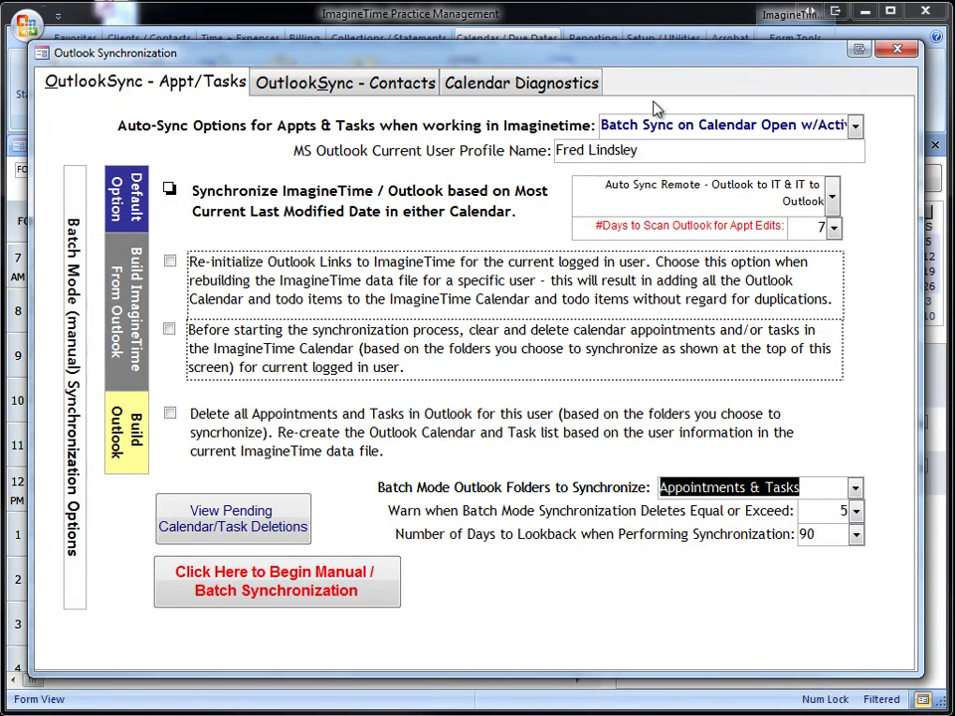
left_click_drag(656, 149, 523, 128)
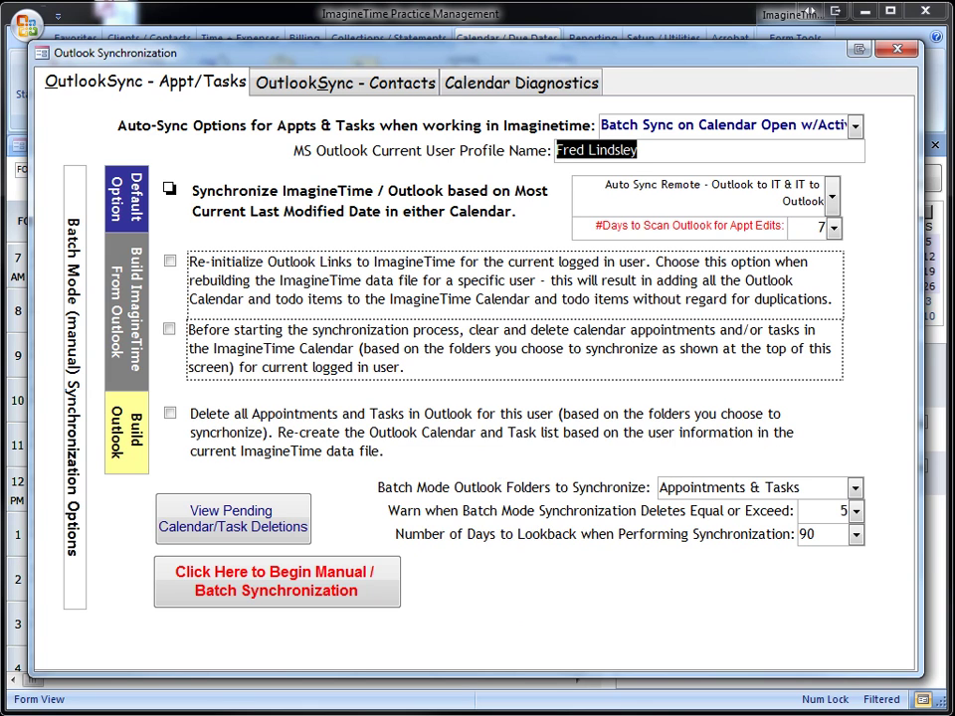
Examine the lookback-day and remote auto-sync direction choices, leaving synchronization by most current last modified date enabled
left_click(855, 535)
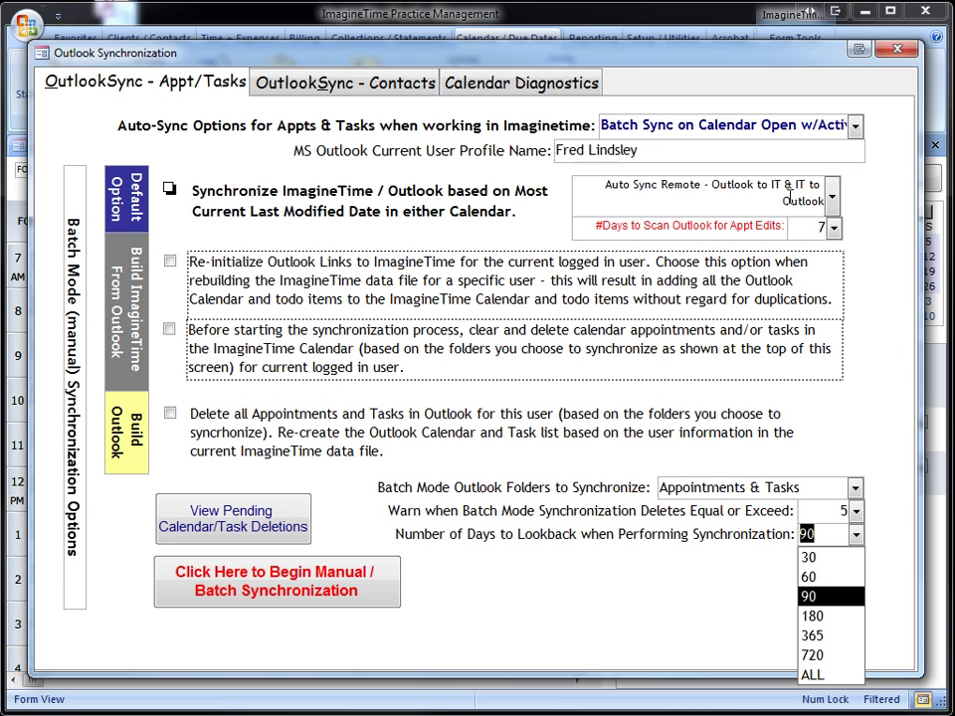
left_click(829, 206)
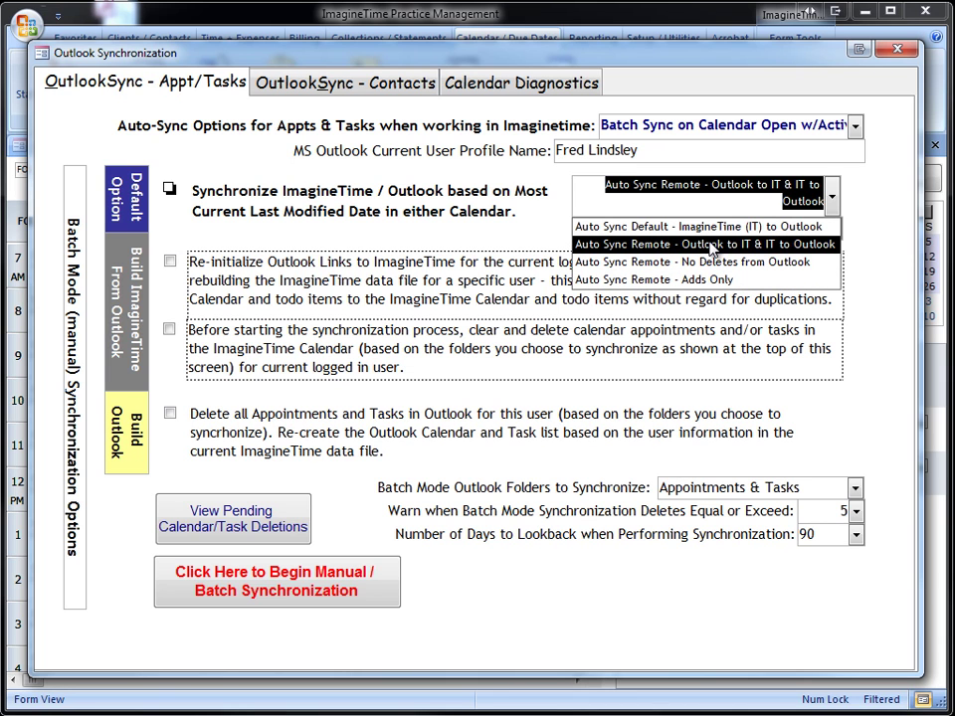
left_click(452, 204)
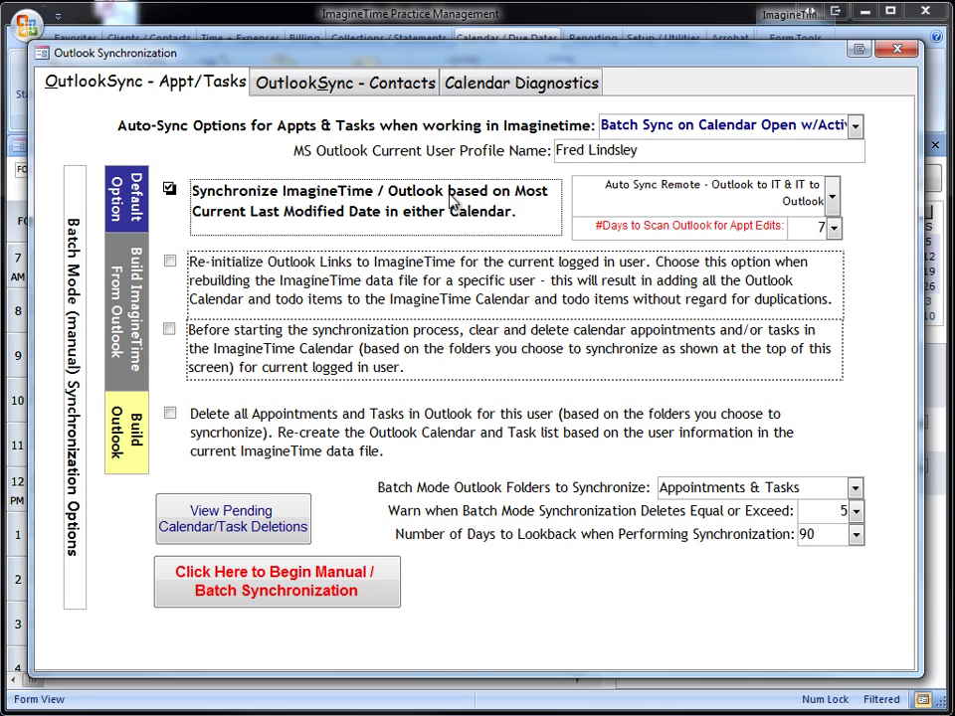